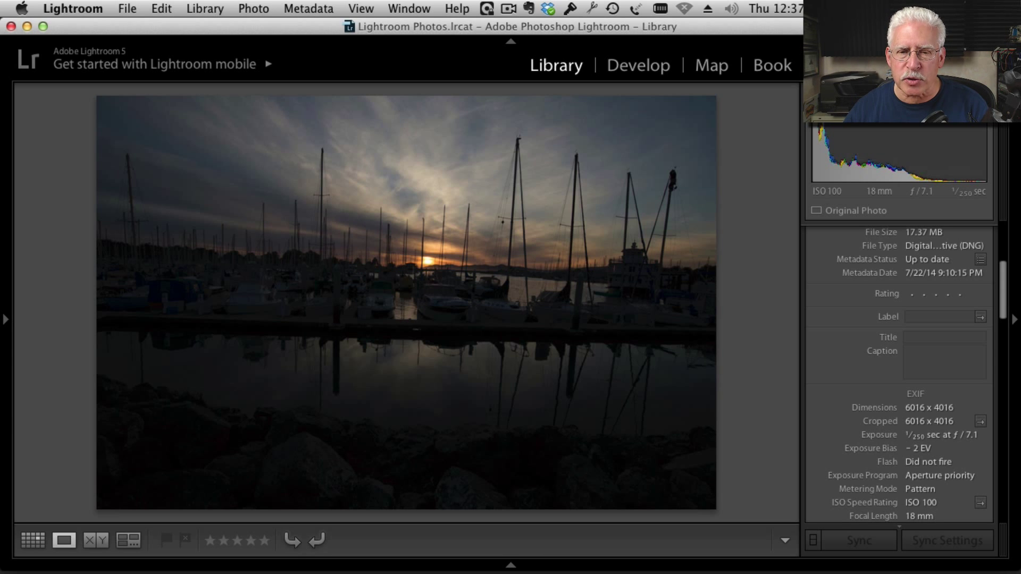
Cycle through the −2, 0 and +2 EV marina brackets, ending on the 137.62 MB merged HDR TIFF
{"action": "key", "text": "Right"}
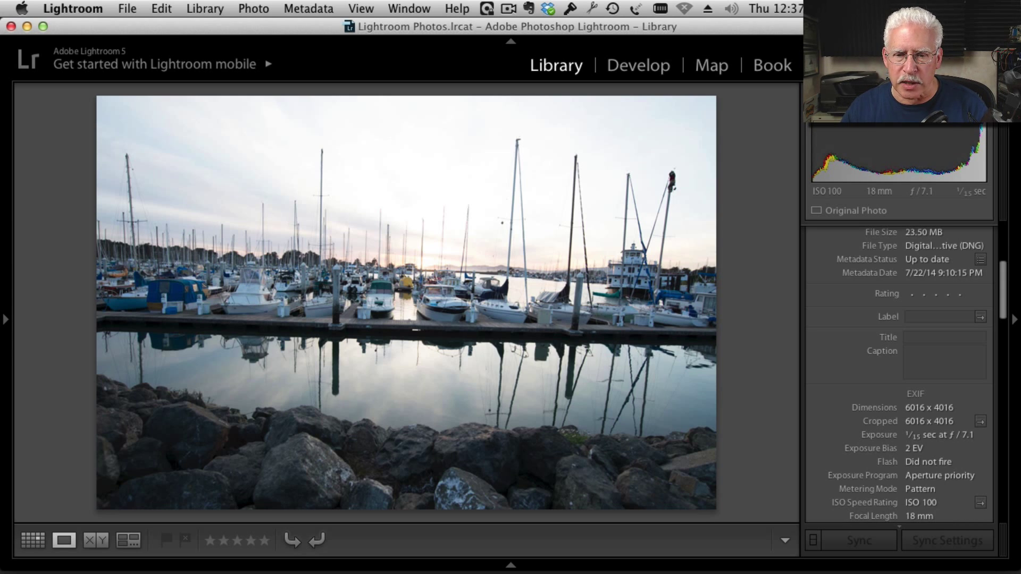
{"action": "key", "text": "Right"}
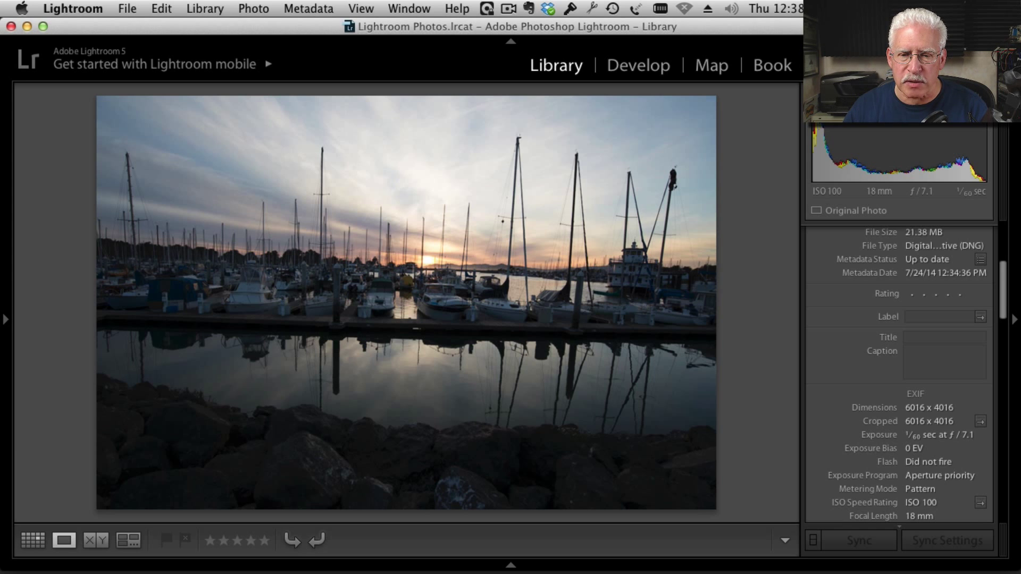
{"action": "key", "text": "Right"}
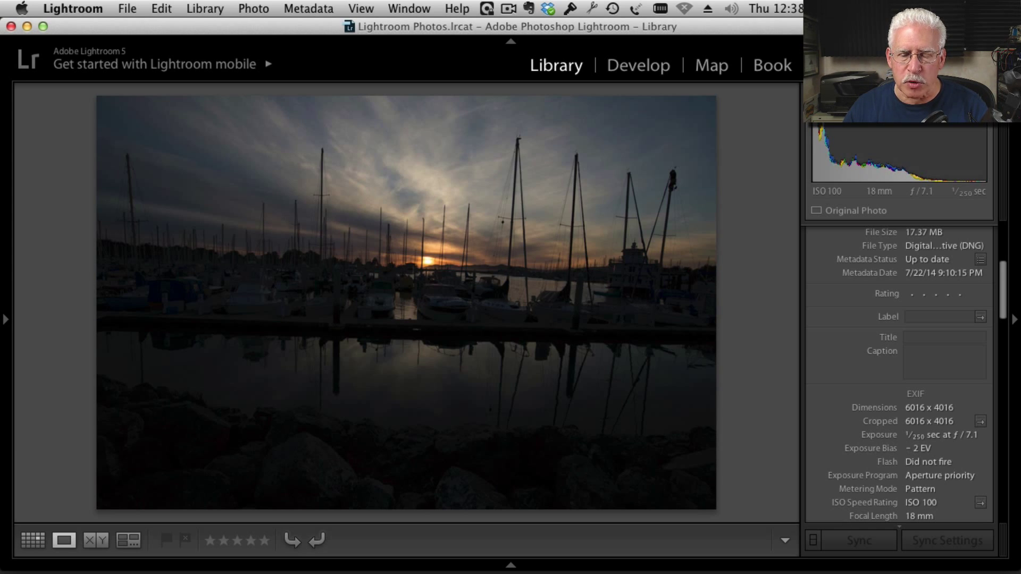
{"action": "key", "text": "Right"}
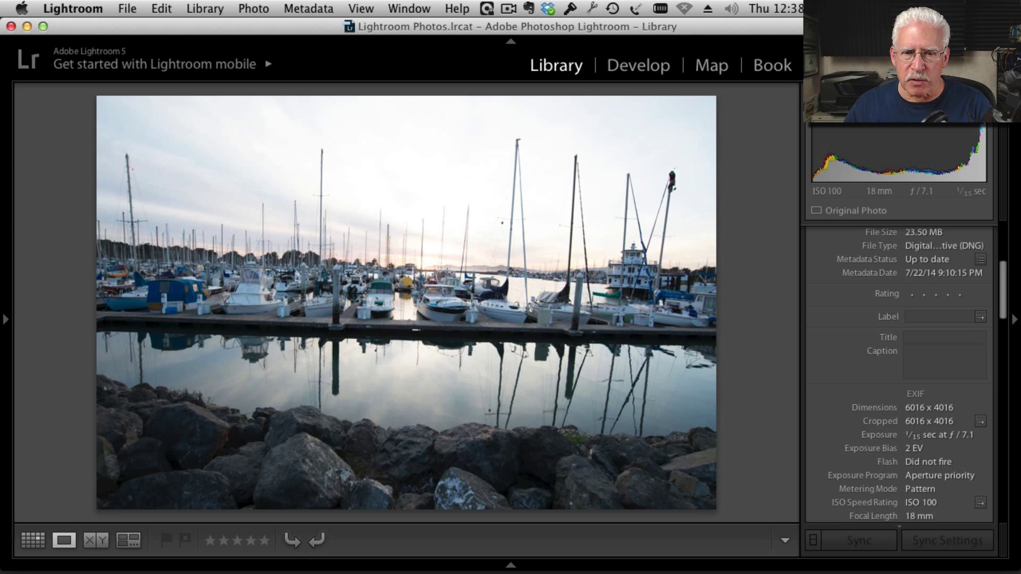
{"action": "key", "text": "Right"}
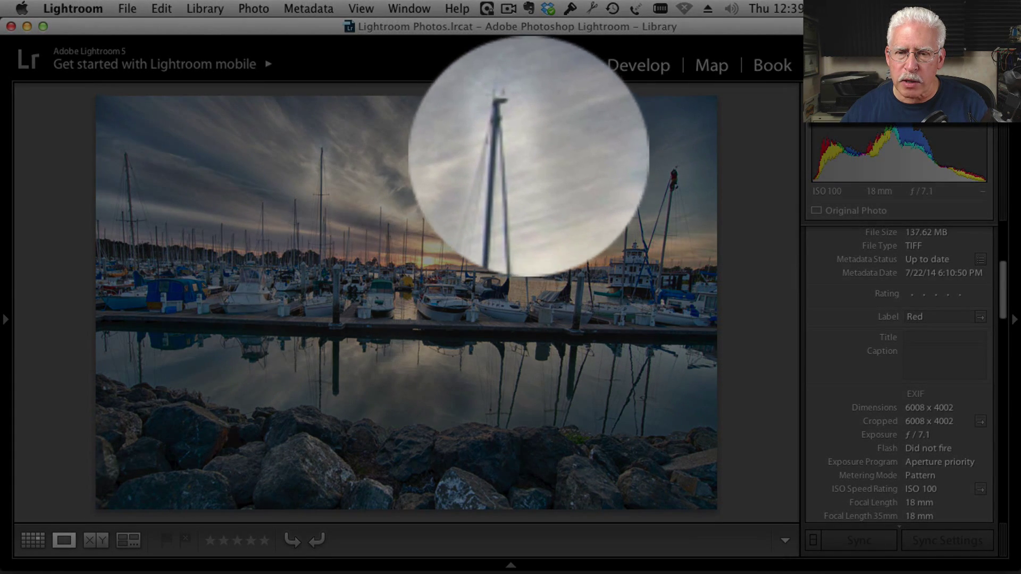
Zoom to 1:1 on the mast tops, pan around the sky, fit the view, then zoom back in
{"action": "key", "text": "z"}
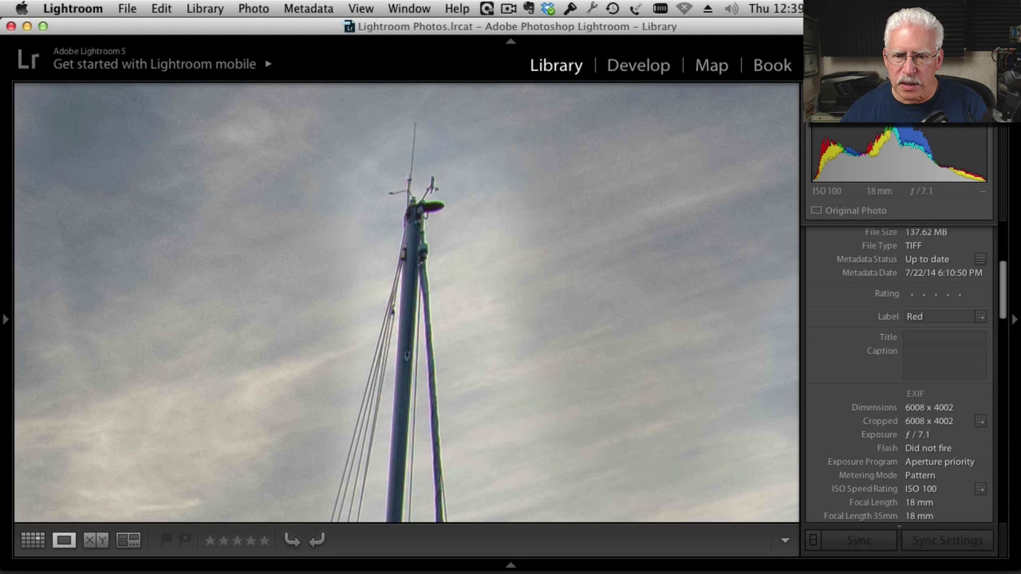
{"action": "left_click_drag", "start_coordinate": [407, 303], "coordinate": [447, 275]}
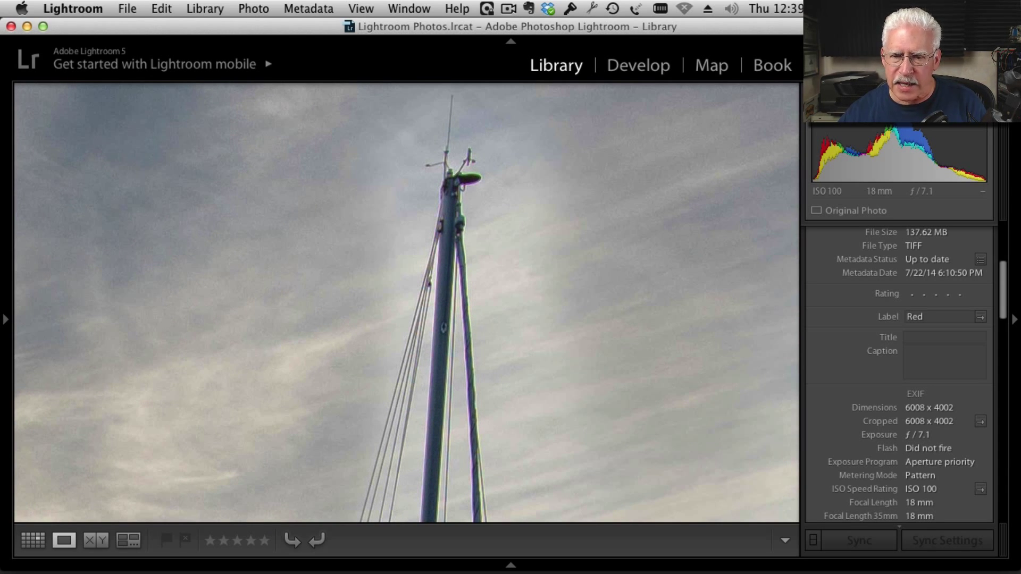
{"action": "key", "text": "z"}
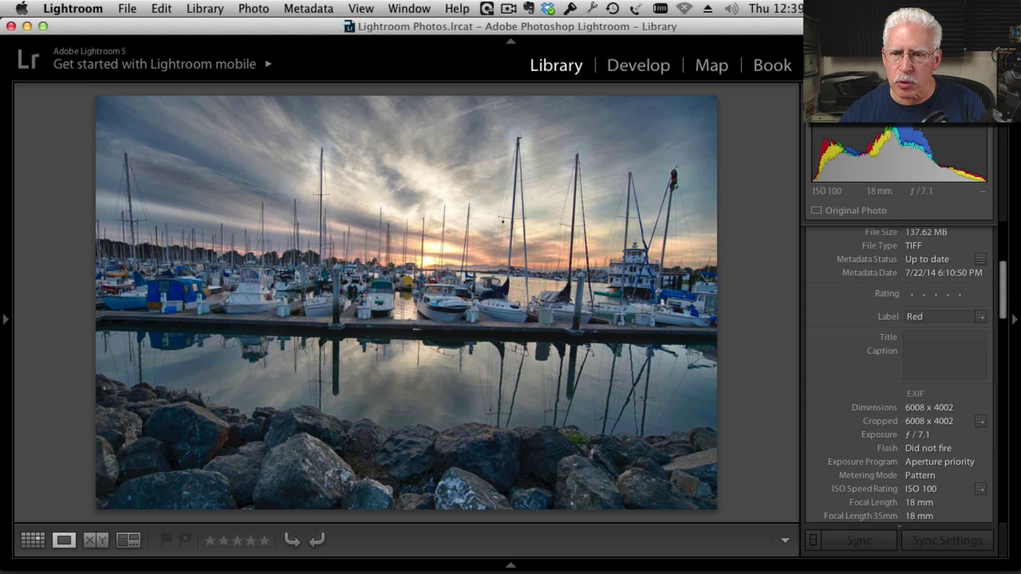
{"action": "key", "text": "z"}
{"action": "key", "text": "z"}
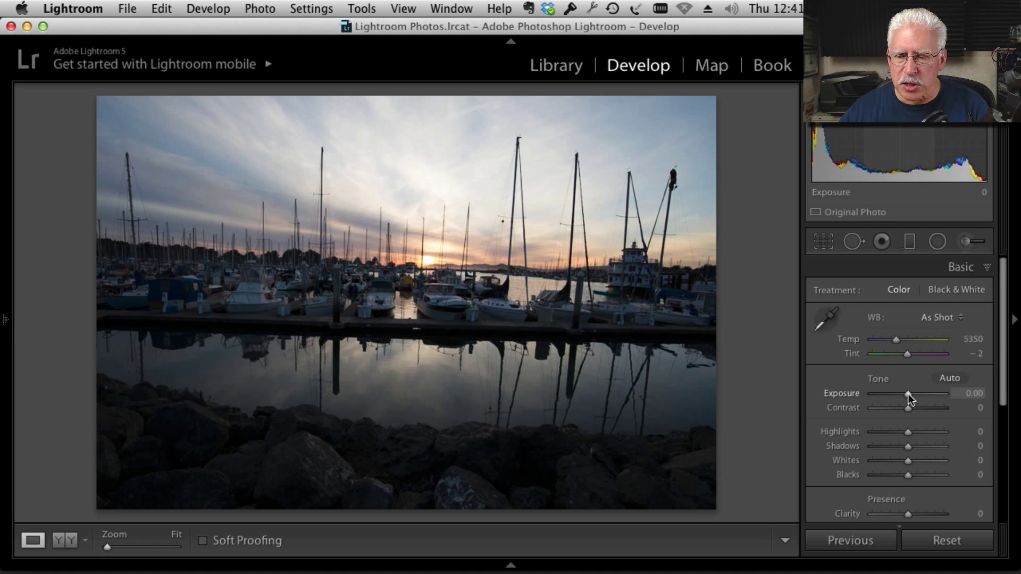
{"action": "left_click_drag", "start_coordinate": [909, 393], "coordinate": [894, 392]}
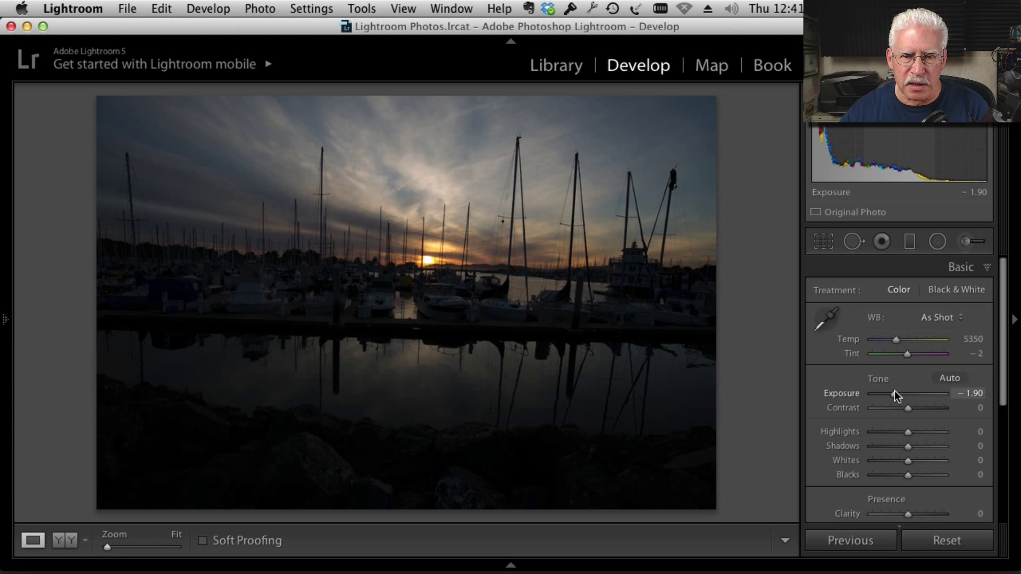
{"action": "left_click_drag", "start_coordinate": [894, 391], "coordinate": [923, 391]}
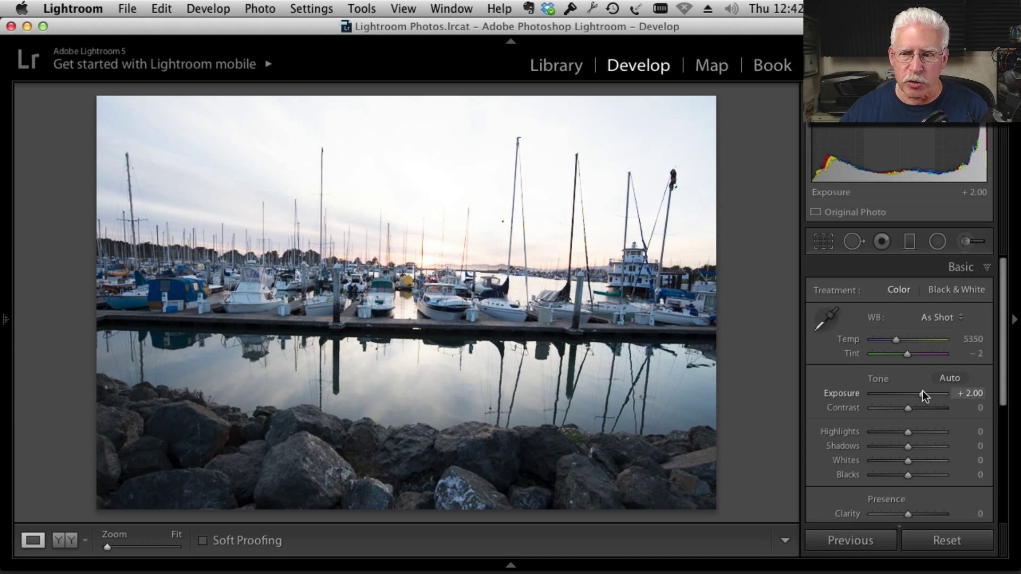
{"action": "double_click", "coordinate": [856, 393]}
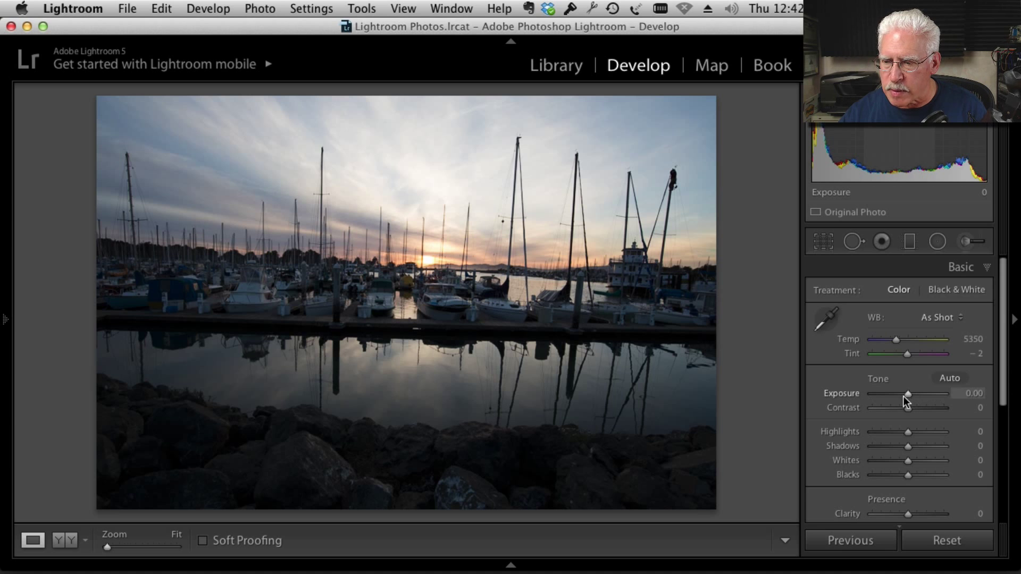
In the Basic panel, set Exposure +0.10, Highlights −100, Shadows +100, Whites −7 and Blacks +40
{"action": "key", "text": "Up"}
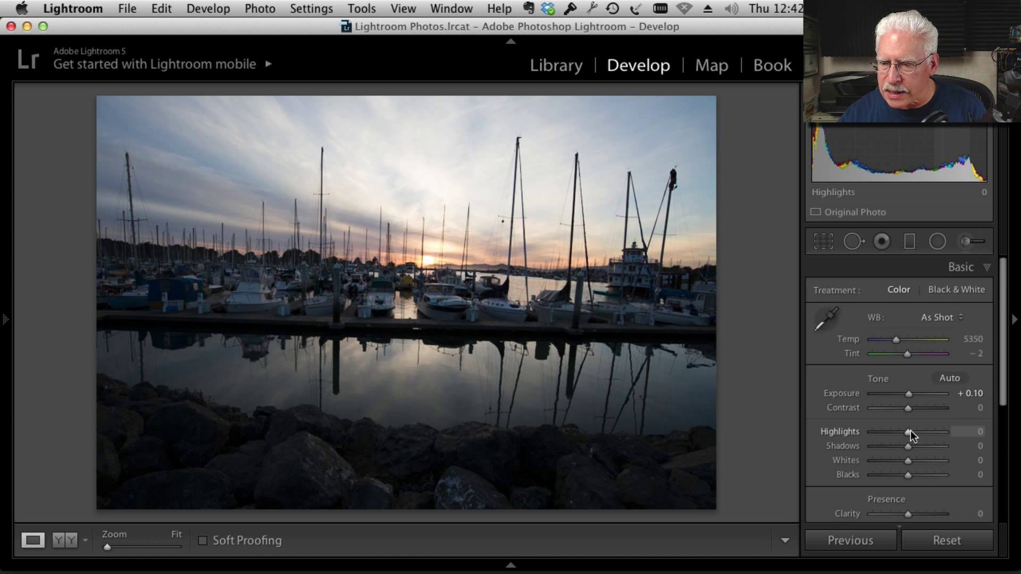
{"action": "left_click_drag", "start_coordinate": [907, 431], "coordinate": [851, 431]}
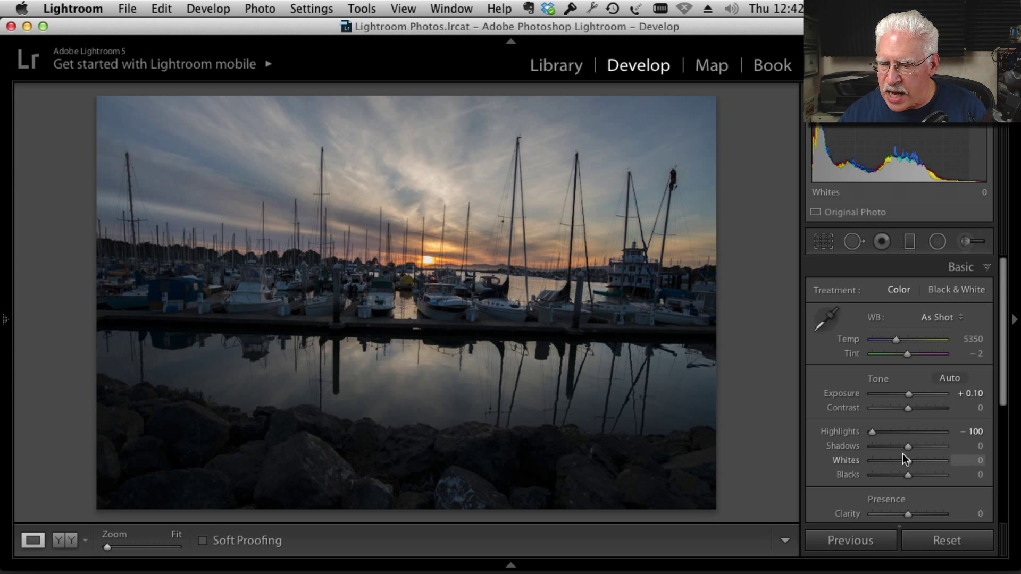
{"action": "left_click_drag", "start_coordinate": [906, 447], "coordinate": [950, 442]}
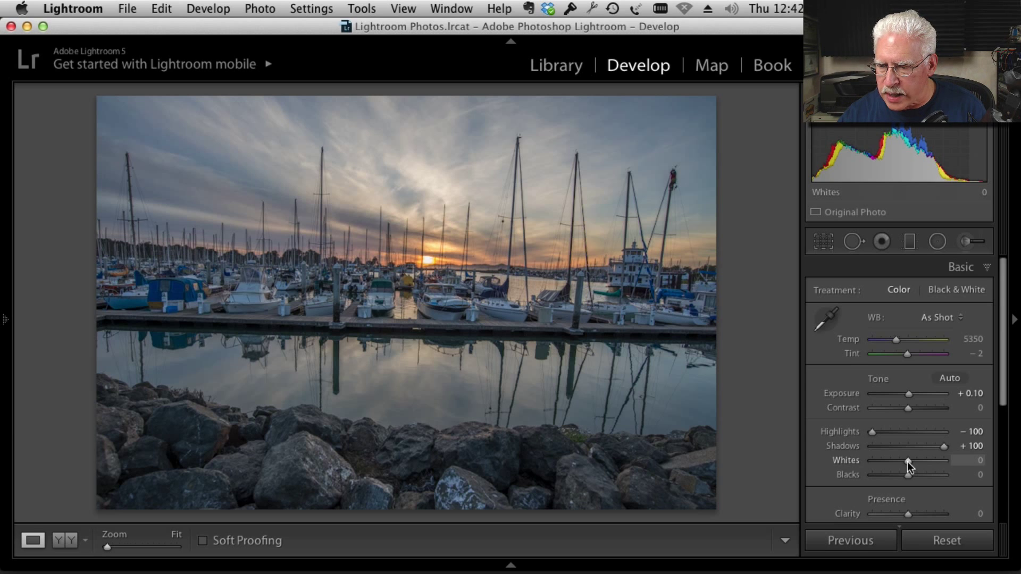
{"action": "left_click_drag", "start_coordinate": [906, 462], "coordinate": [906, 462]}
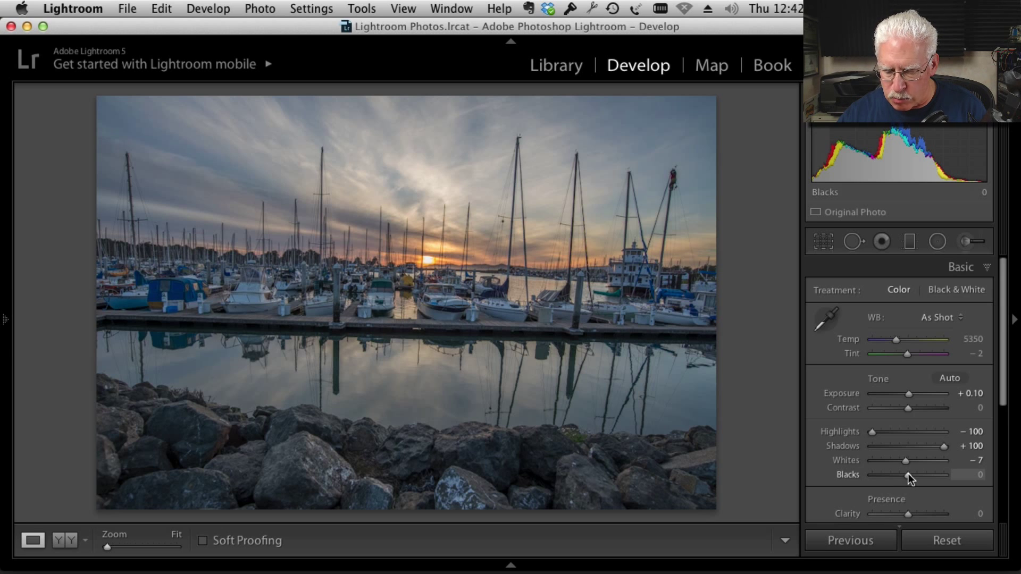
{"action": "left_click_drag", "start_coordinate": [907, 473], "coordinate": [923, 473]}
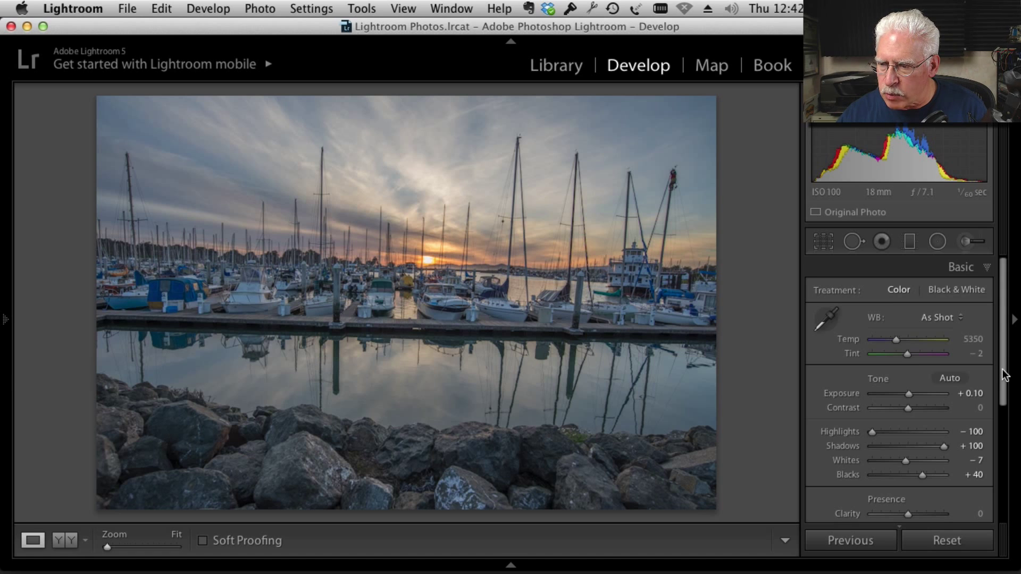
Raise Vibrance to +11 on the edited marina, then move to the merged HDR TIFF
{"action": "scroll", "coordinate": [1004, 376], "scroll_direction": "down", "scroll_amount": 3}
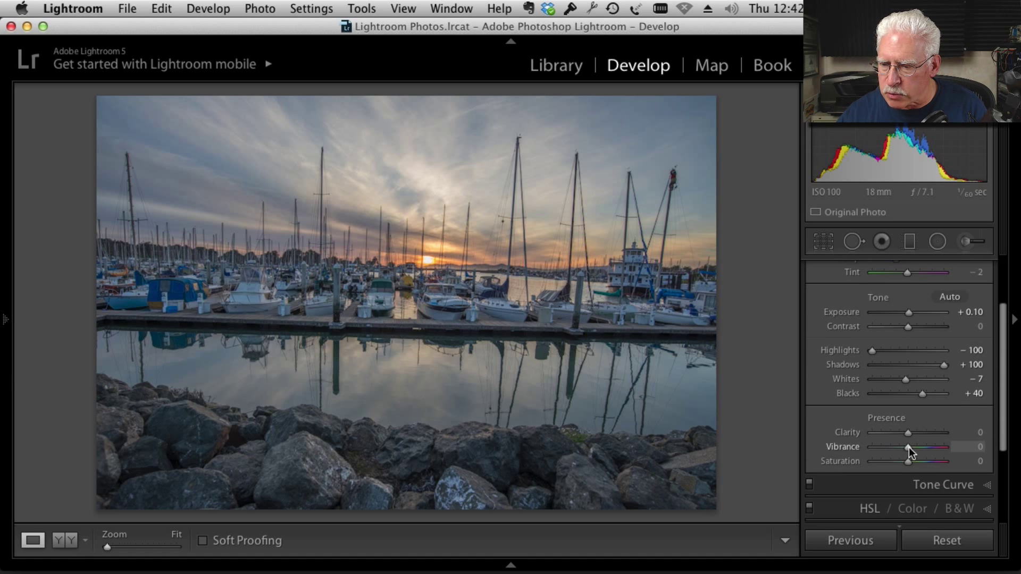
{"action": "left_click_drag", "start_coordinate": [910, 447], "coordinate": [913, 444]}
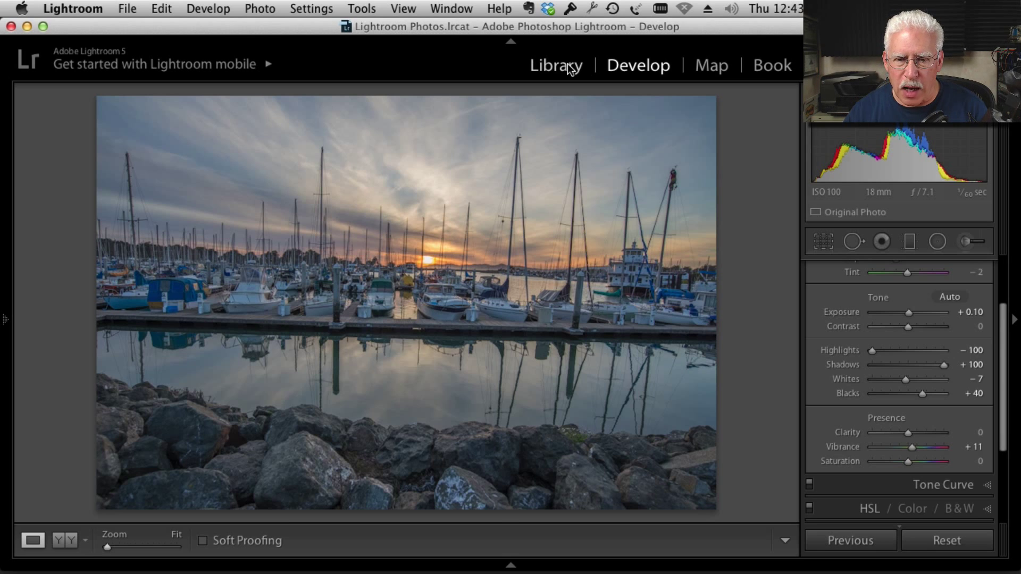
{"action": "key", "text": "Right"}
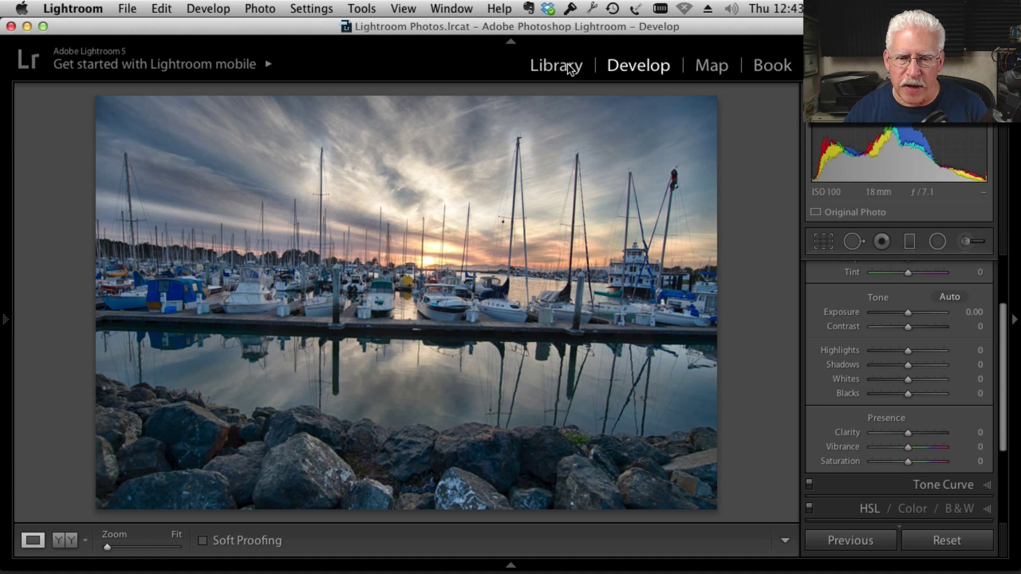
Return to the edited single-exposure marina with Highlights −100, Shadows +100 and Vibrance +11
{"action": "key", "text": "Left"}
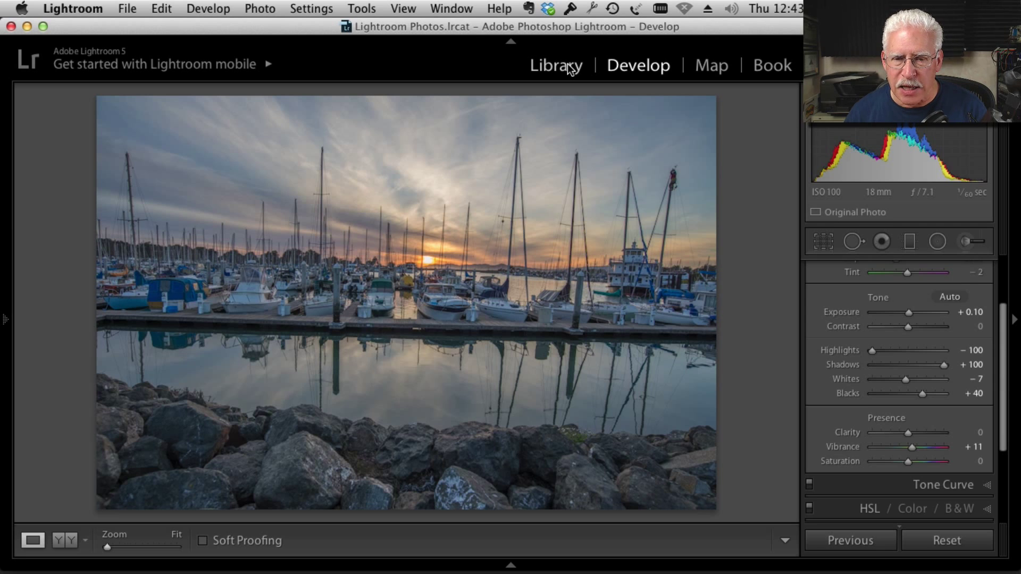
From Library, export the edited marina as a 16-bit sRGB TIFF into the desktop FullResPhotos folder
{"action": "left_click", "coordinate": [556, 65]}
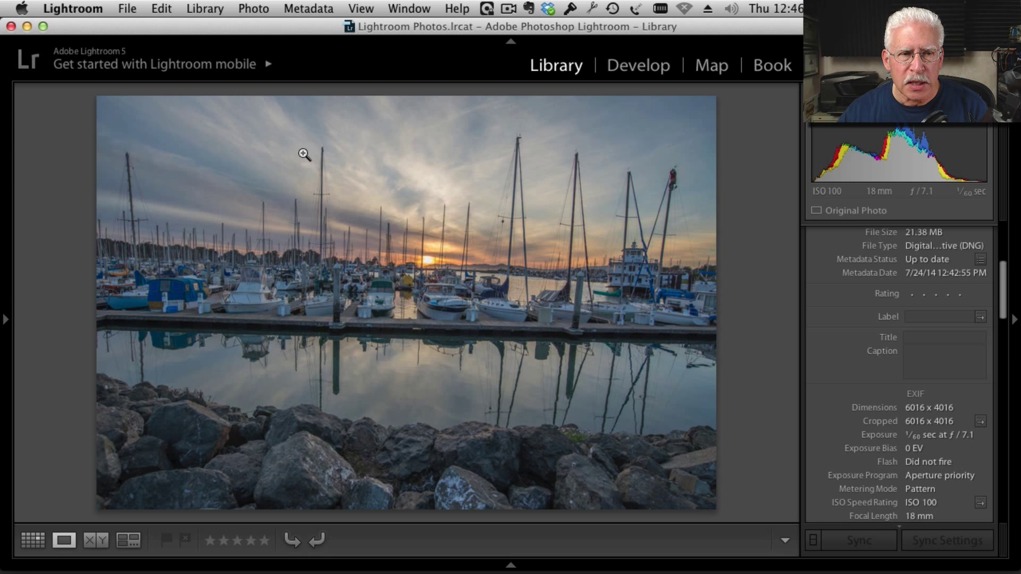
{"action": "left_click", "coordinate": [129, 10]}
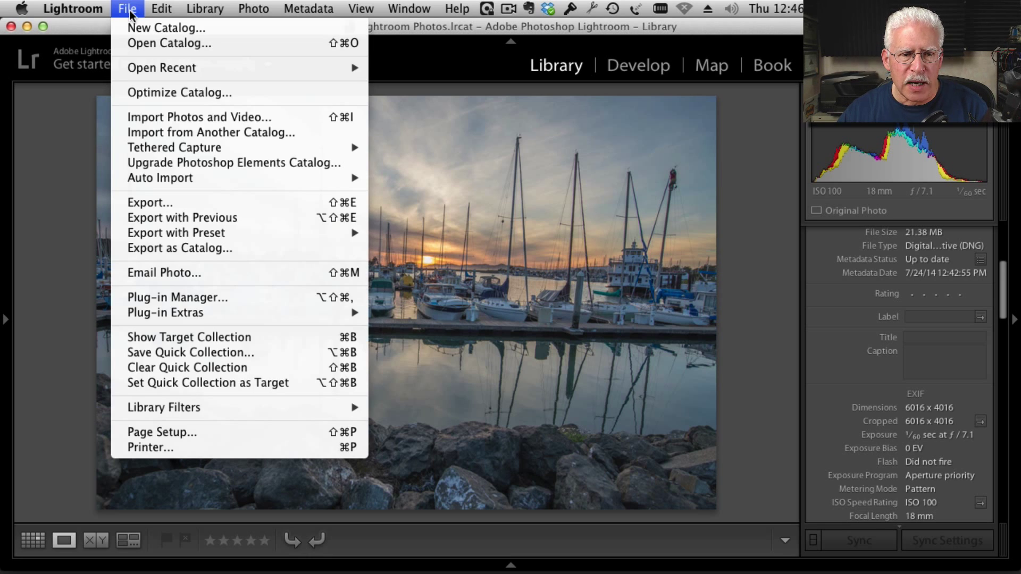
{"action": "left_click", "coordinate": [157, 201]}
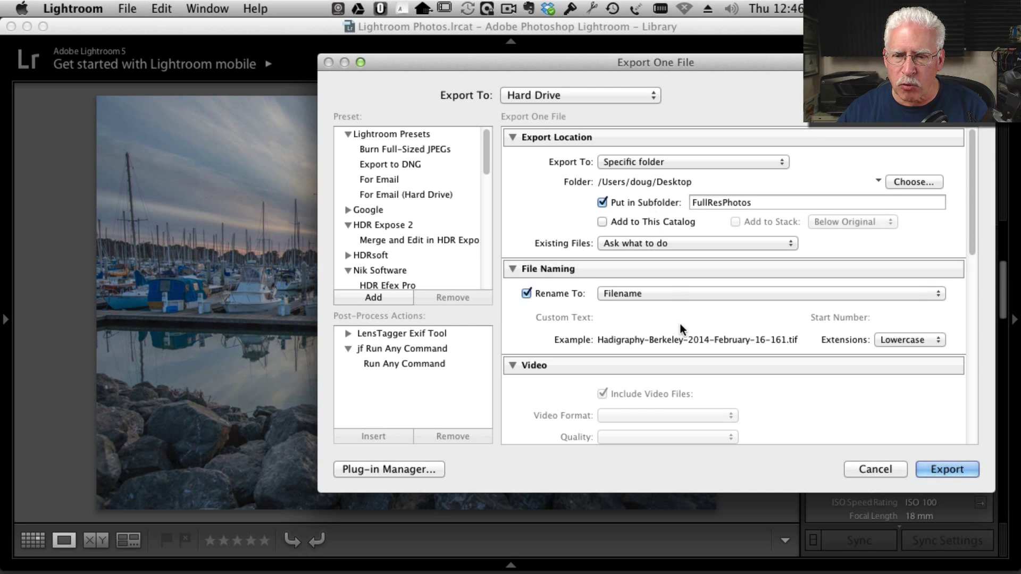
{"action": "scroll", "coordinate": [680, 320], "scroll_direction": "down", "scroll_amount": 5}
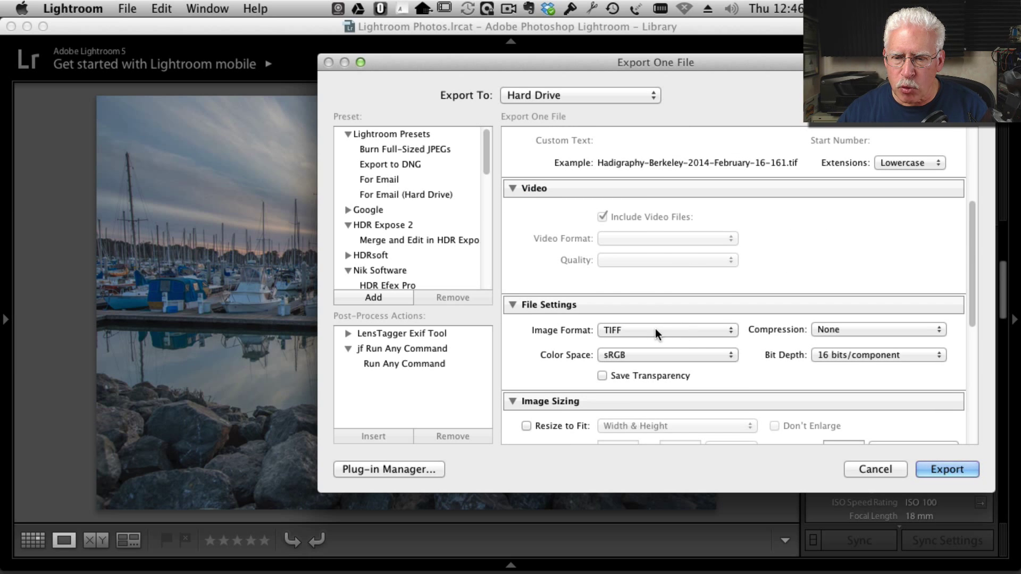
{"action": "left_click", "coordinate": [629, 330]}
{"action": "left_click", "coordinate": [630, 329]}
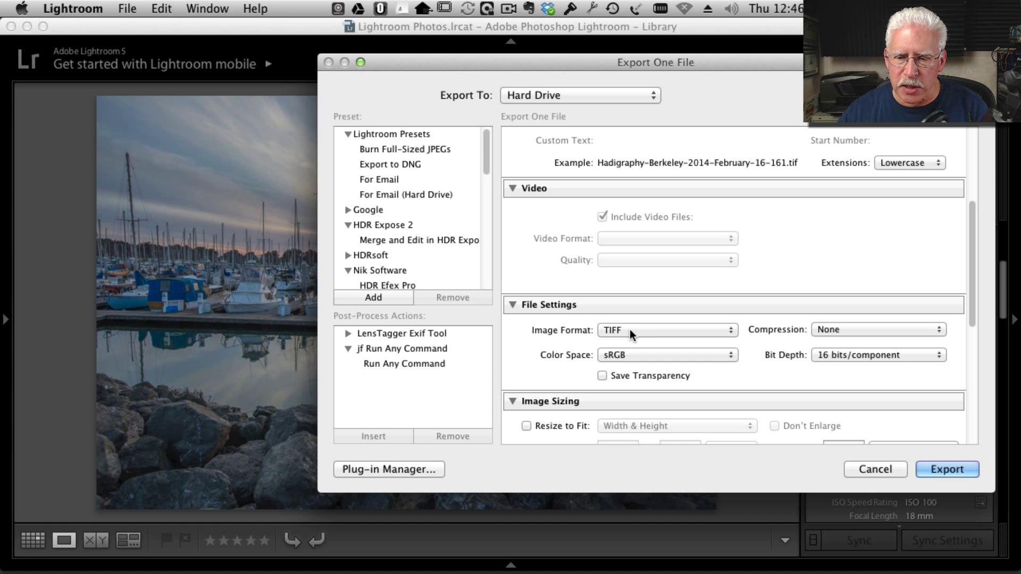
{"action": "left_click", "coordinate": [942, 470]}
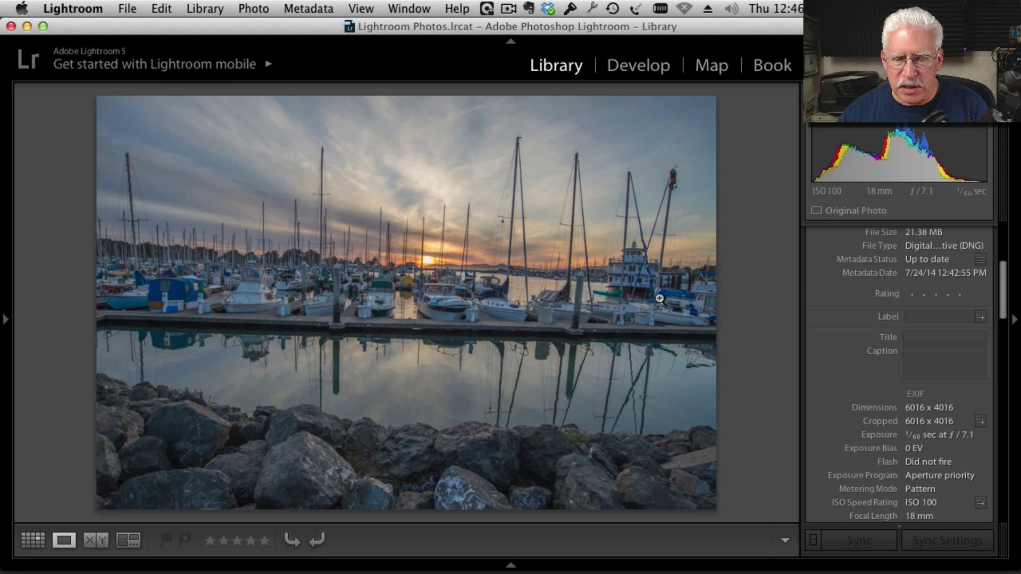
Drag the exported marina .tif from Finder's FullResPhotos folder into Lightroom and import it
{"action": "key", "text": "super+Tab"}
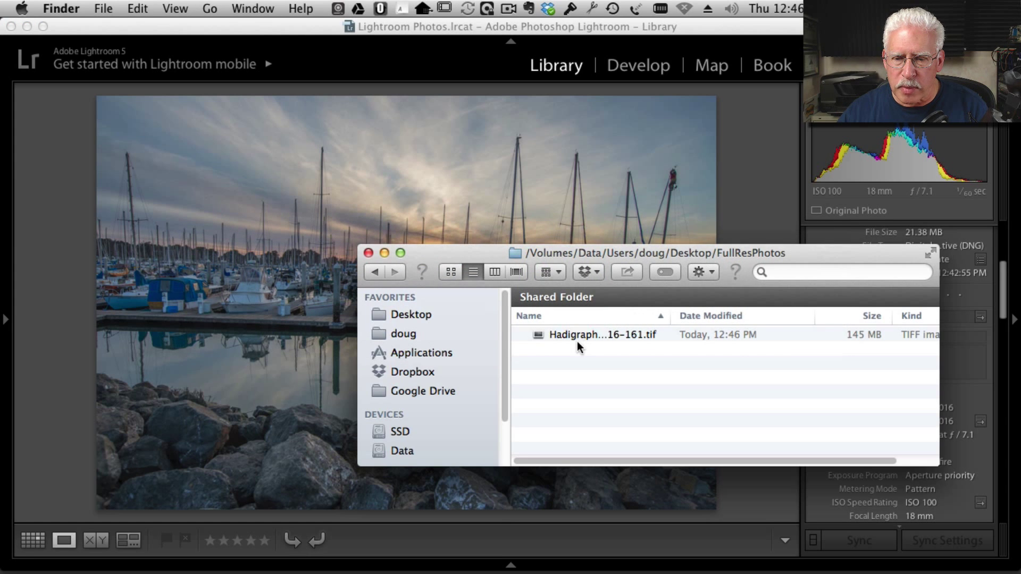
{"action": "left_click", "coordinate": [578, 333]}
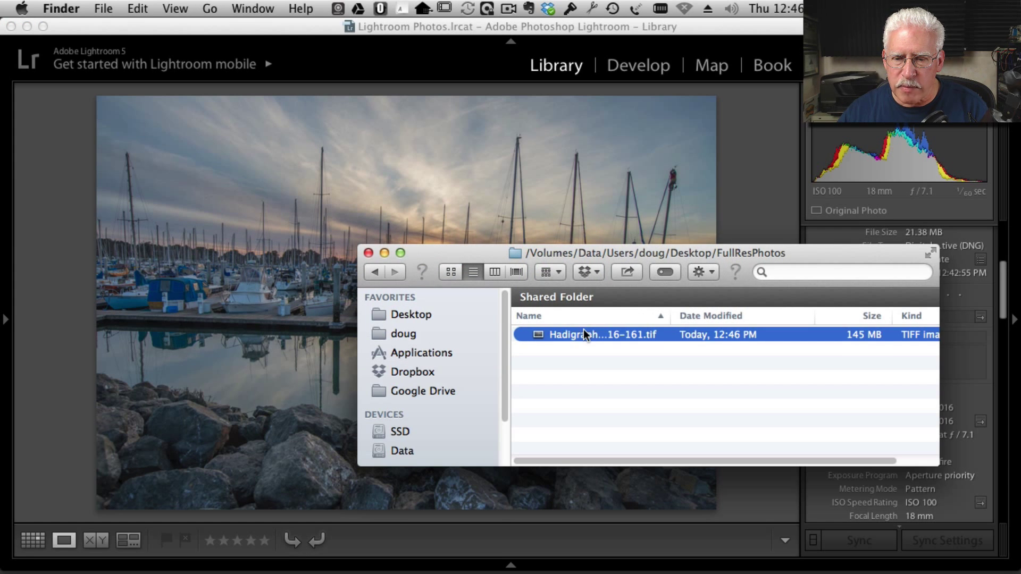
{"action": "left_click_drag", "start_coordinate": [582, 333], "coordinate": [352, 210]}
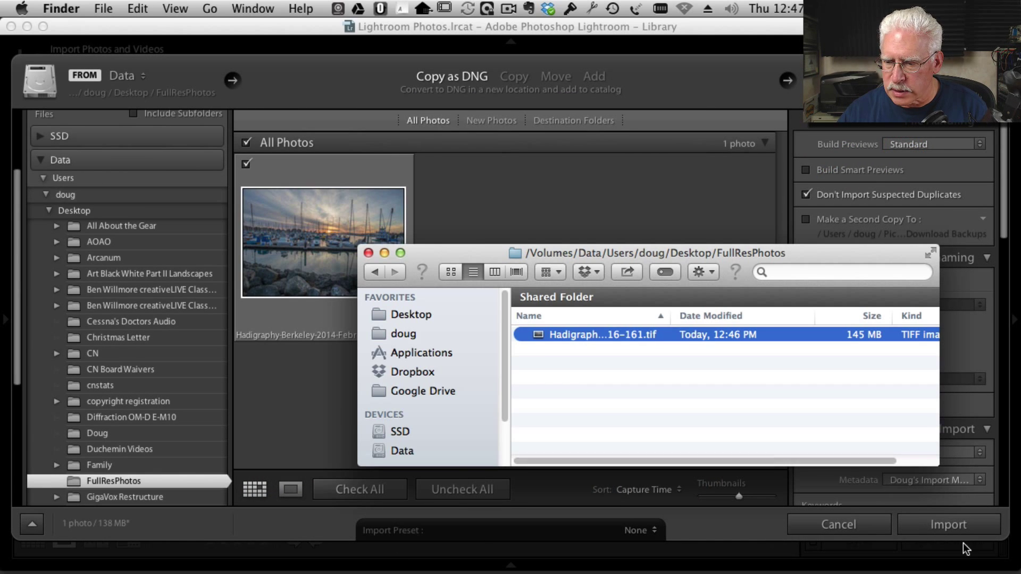
{"action": "left_click", "coordinate": [945, 518]}
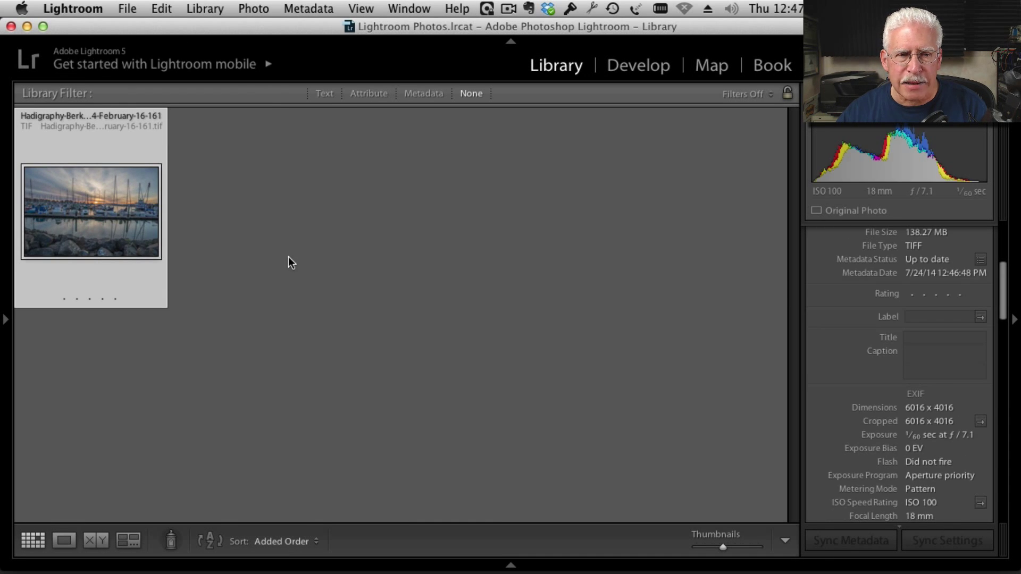
Open the imported marina TIFF large and switch to the Develop module with D
{"action": "double_click", "coordinate": [110, 220]}
{"action": "key", "text": "d"}
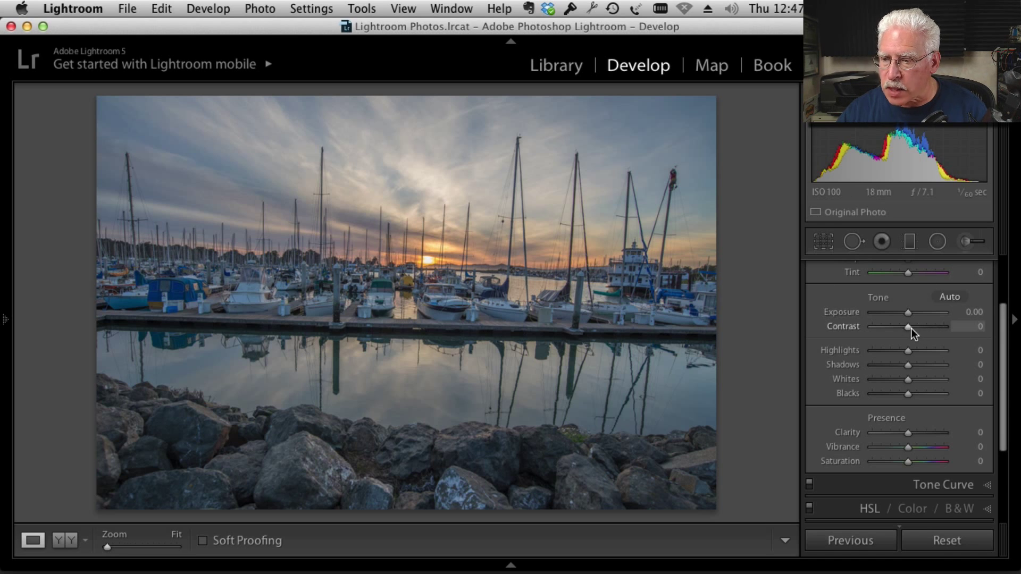
Set Contrast +24, Highlights −100, Whites +44 and Blacks −9 on the imported TIFF
{"action": "left_click_drag", "start_coordinate": [911, 328], "coordinate": [917, 327]}
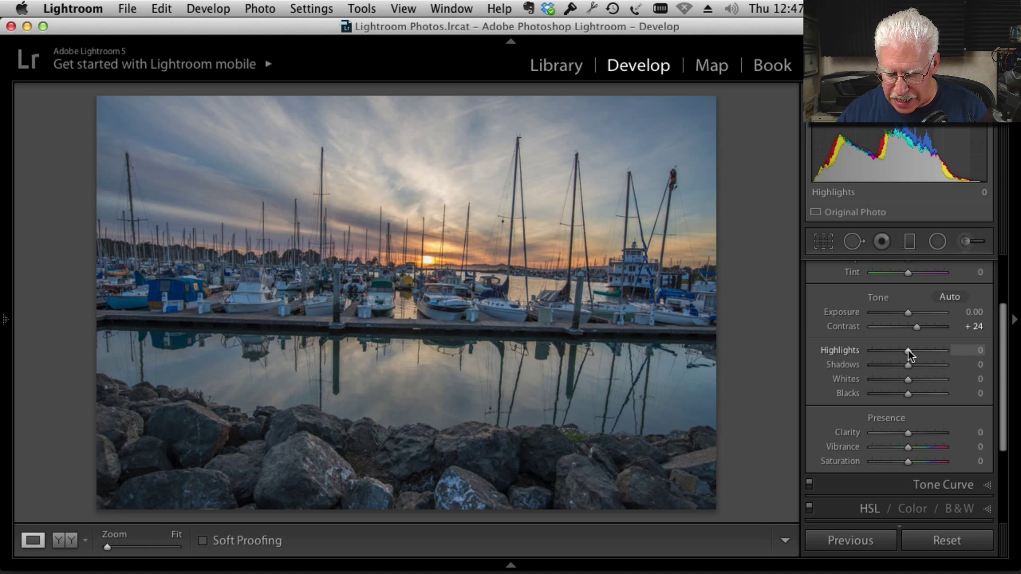
{"action": "left_click_drag", "start_coordinate": [908, 350], "coordinate": [783, 342]}
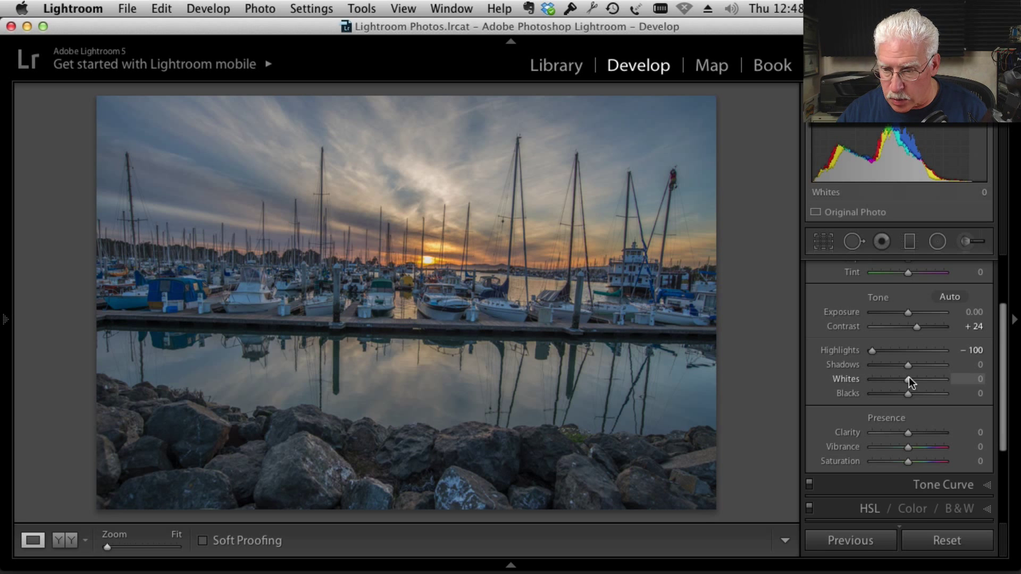
{"action": "left_click_drag", "start_coordinate": [907, 382], "coordinate": [924, 379]}
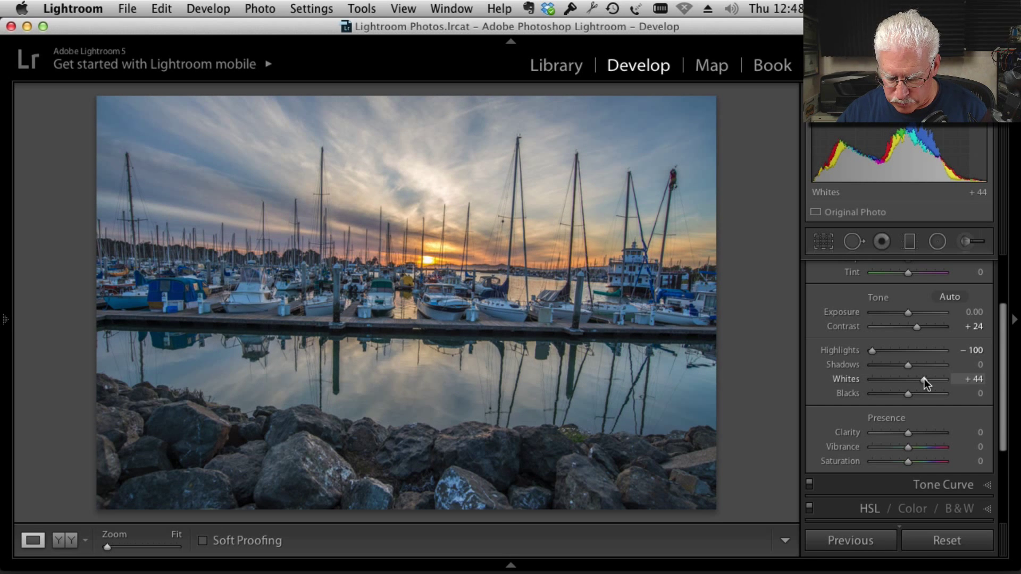
{"action": "left_click_drag", "start_coordinate": [908, 394], "coordinate": [904, 393]}
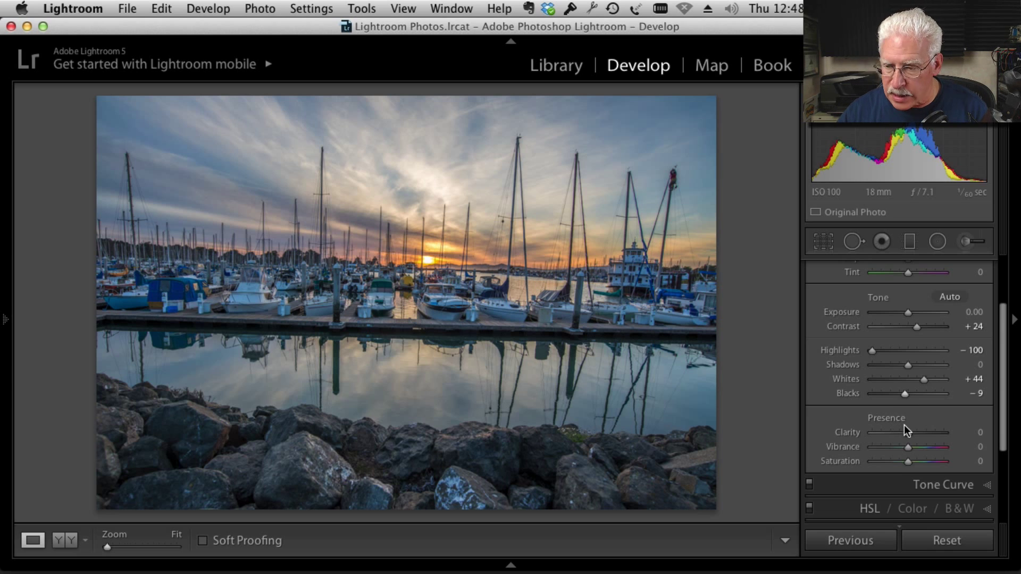
Set Clarity to +11 and warm the white balance Temp to +11
{"action": "left_click_drag", "start_coordinate": [908, 433], "coordinate": [913, 433]}
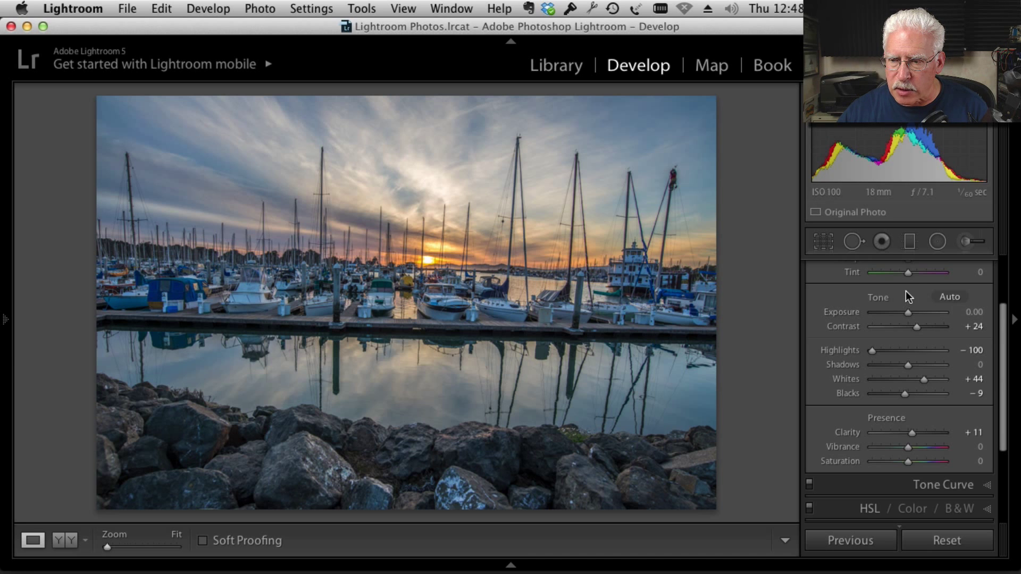
{"action": "scroll", "coordinate": [909, 273], "scroll_direction": "up", "scroll_amount": 3}
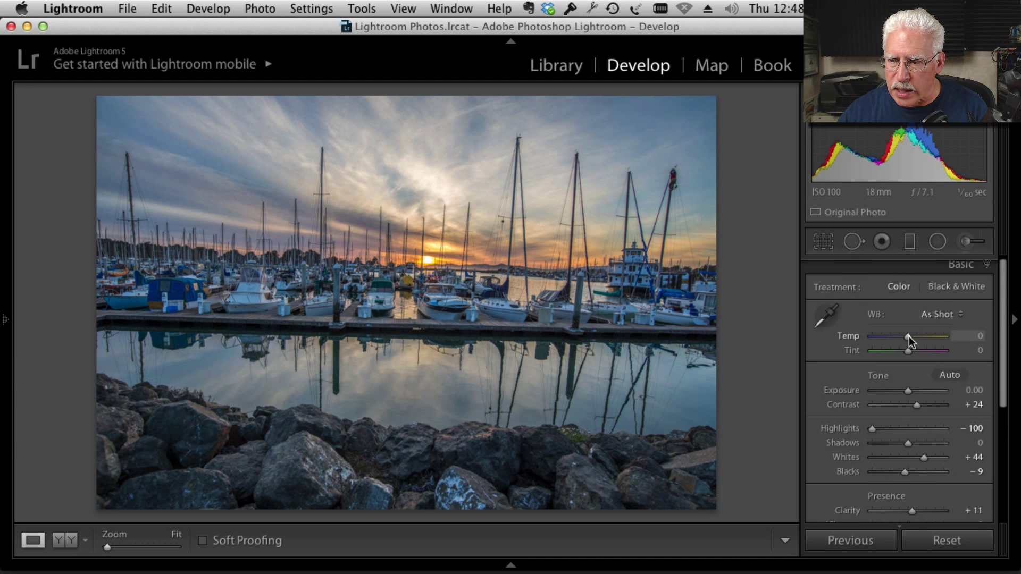
{"action": "left_click_drag", "start_coordinate": [909, 336], "coordinate": [912, 334]}
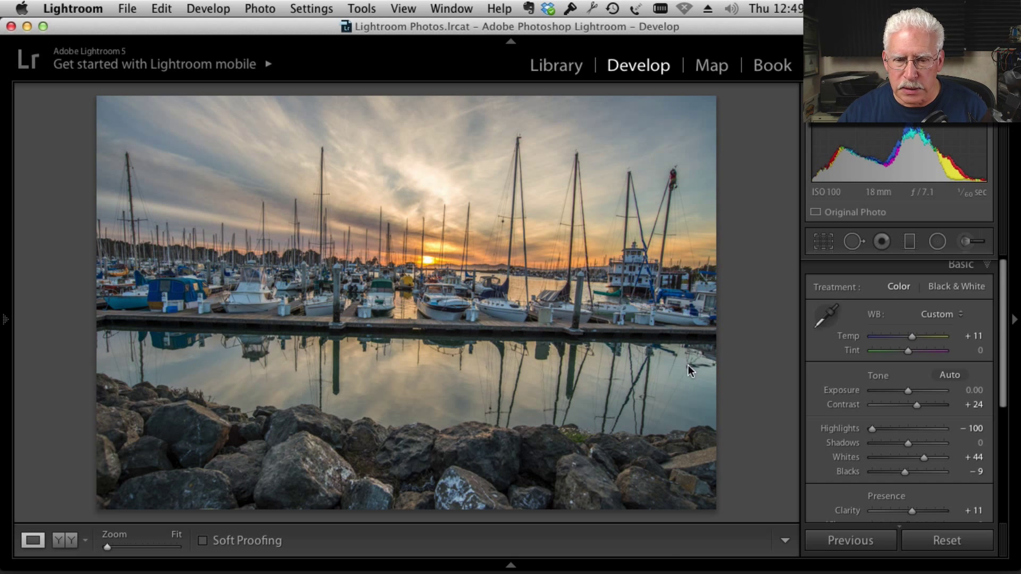